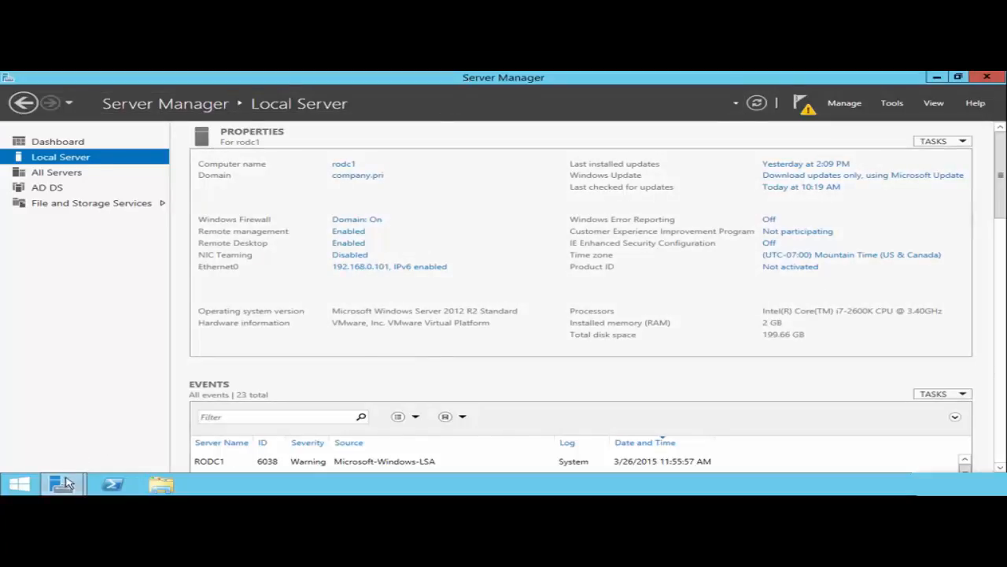
- Return to the finished AD DS installation in the roles wizard and begin promoting rodc1 to a domain controller
mouse_move(66, 484)
left_click(293, 399)
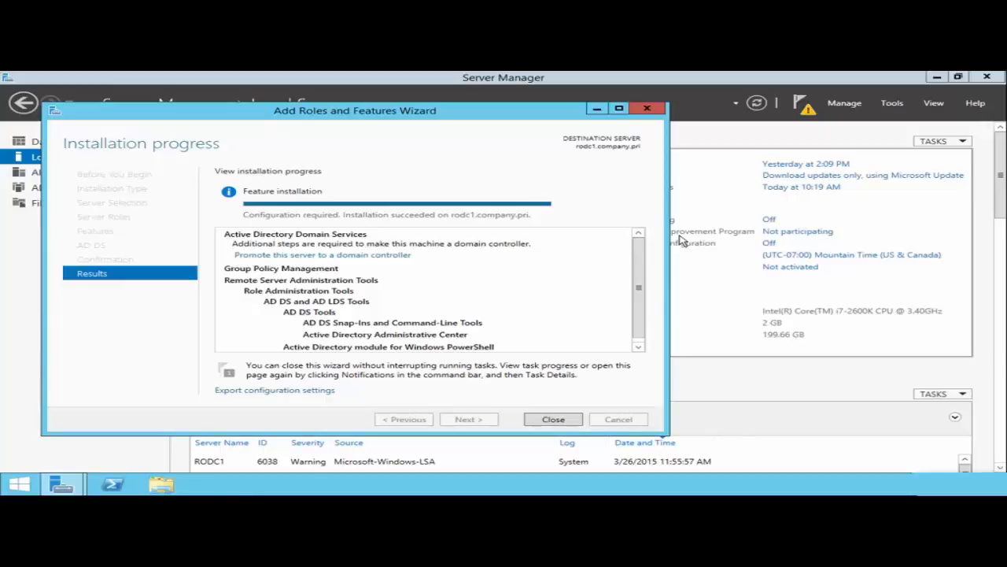
left_click(339, 255)
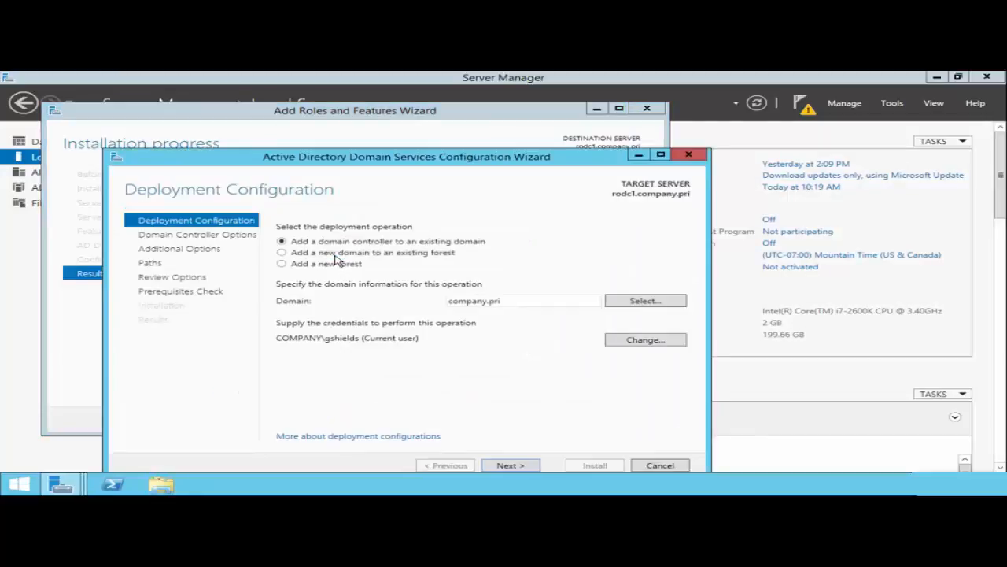
- Keep 'Add a domain controller to an existing domain' for company.pri and advance to Domain Controller Options
left_click_drag(406, 162, 481, 117)
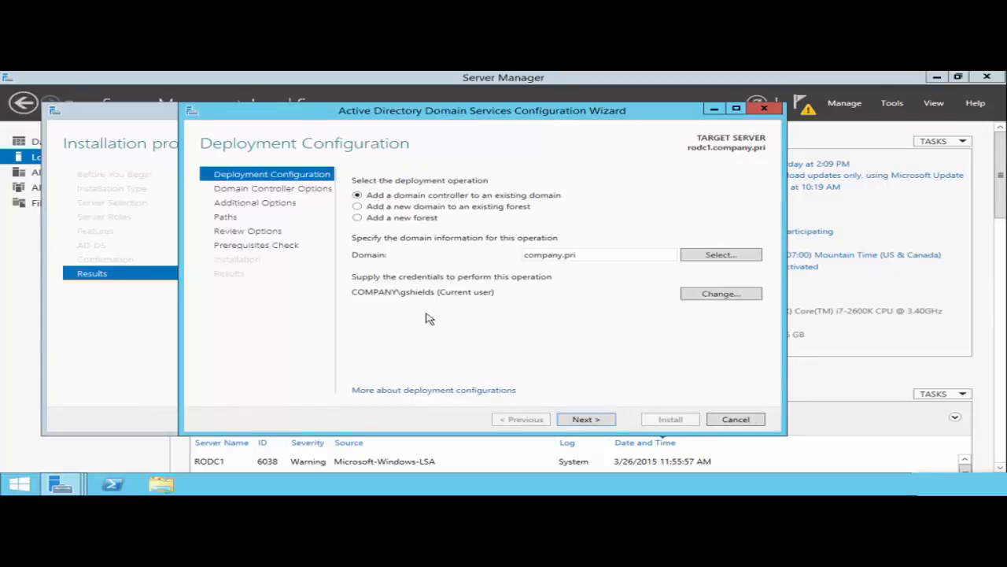
left_click(586, 419)
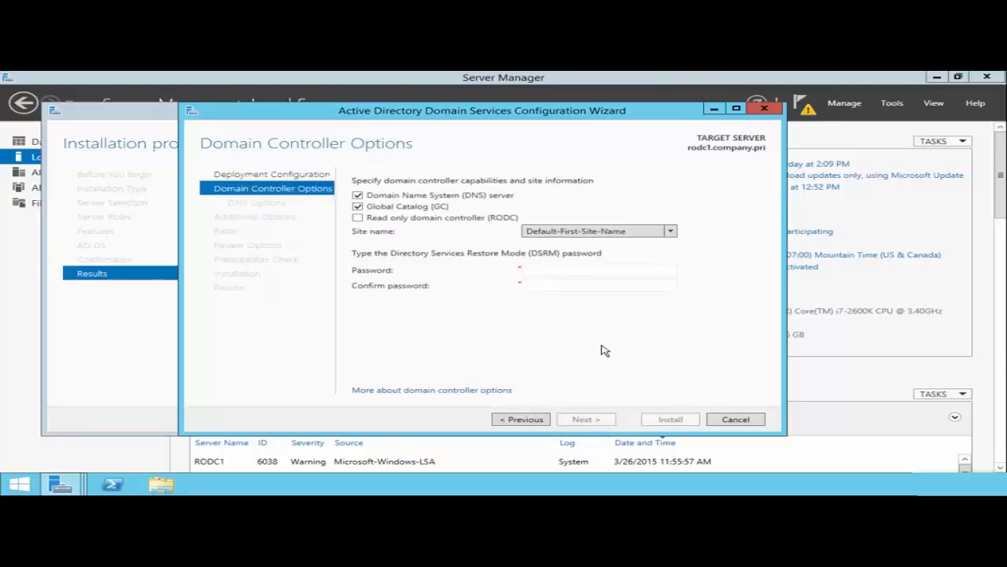
- Make rodc1 a read-only domain controller without DNS server, entering and confirming the DSRM password
left_click(358, 218)
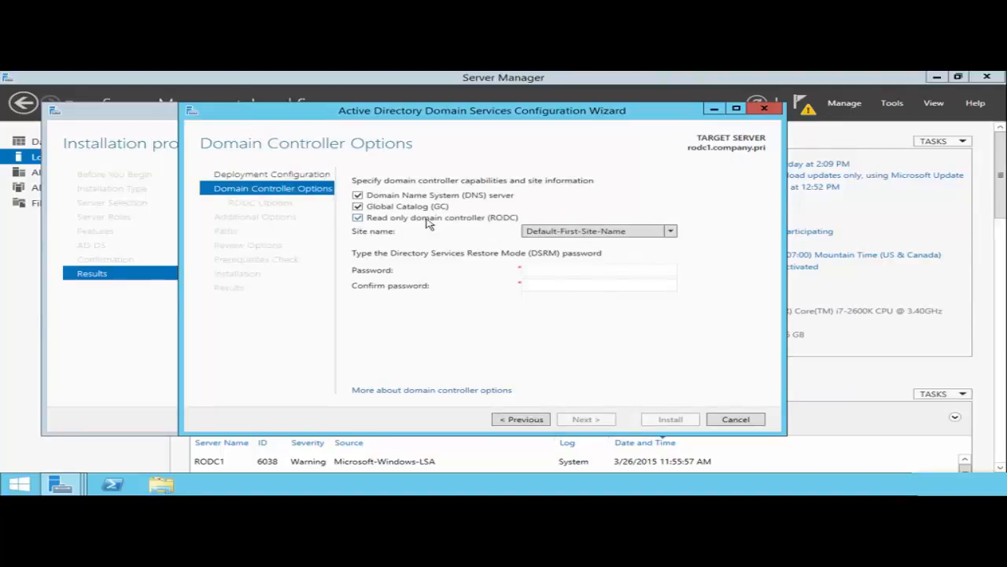
left_click(357, 195)
type("Password1")
key("Tab")
type("Password1")
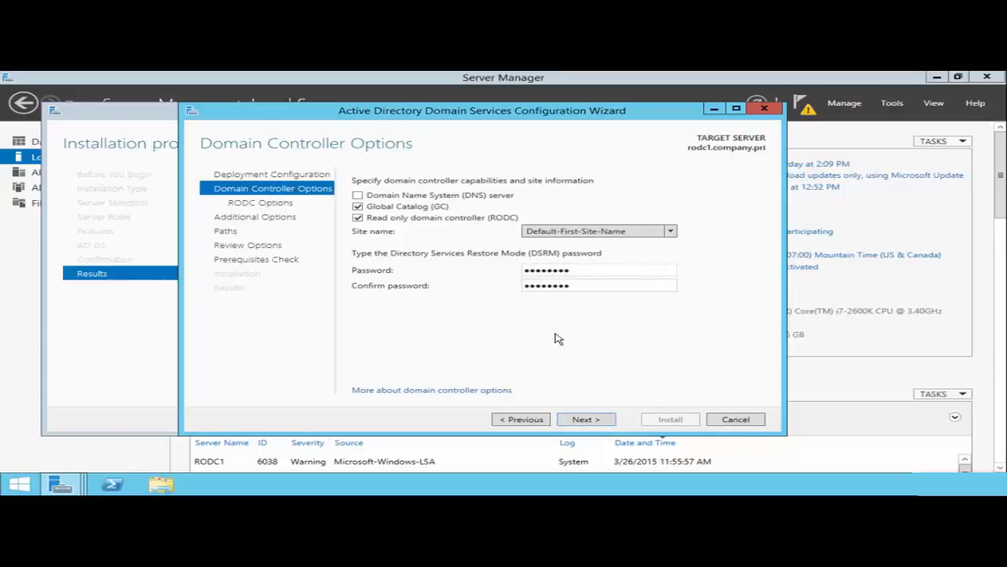
left_click(597, 423)
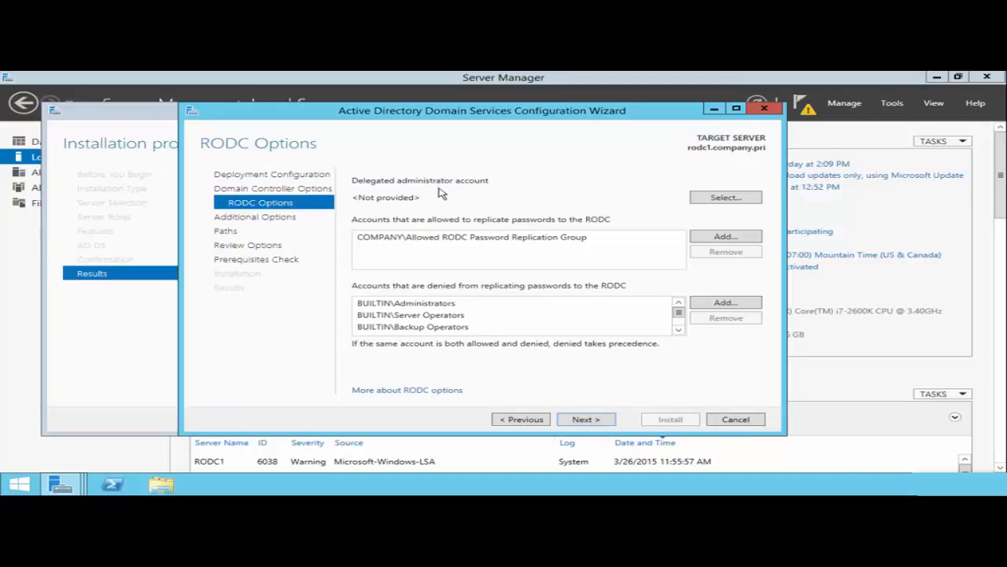
left_click(725, 198)
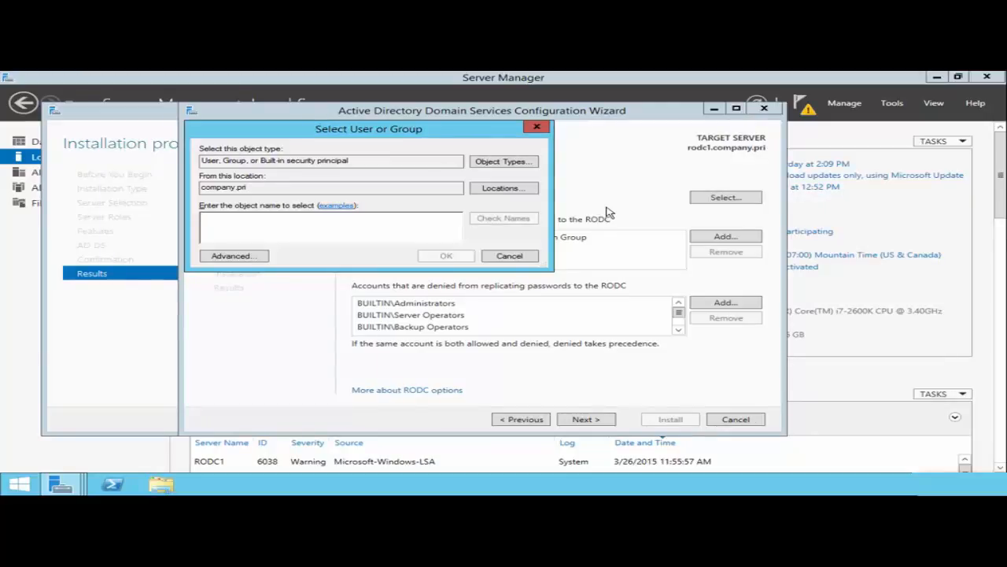
left_click(507, 257)
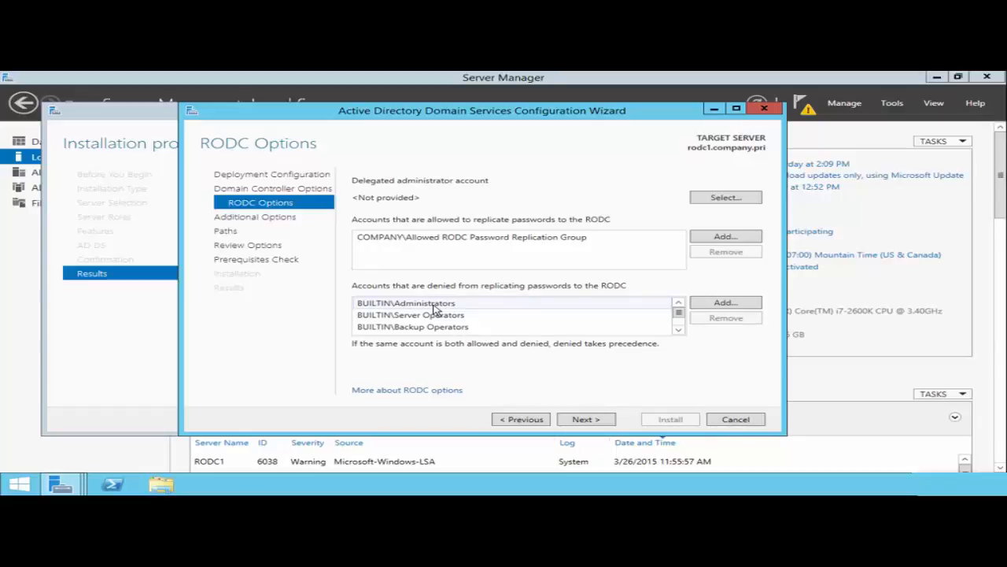
- Review the denied accounts, including Denied RODC Password Replication Group, and keep the default replication policy
left_click(678, 330)
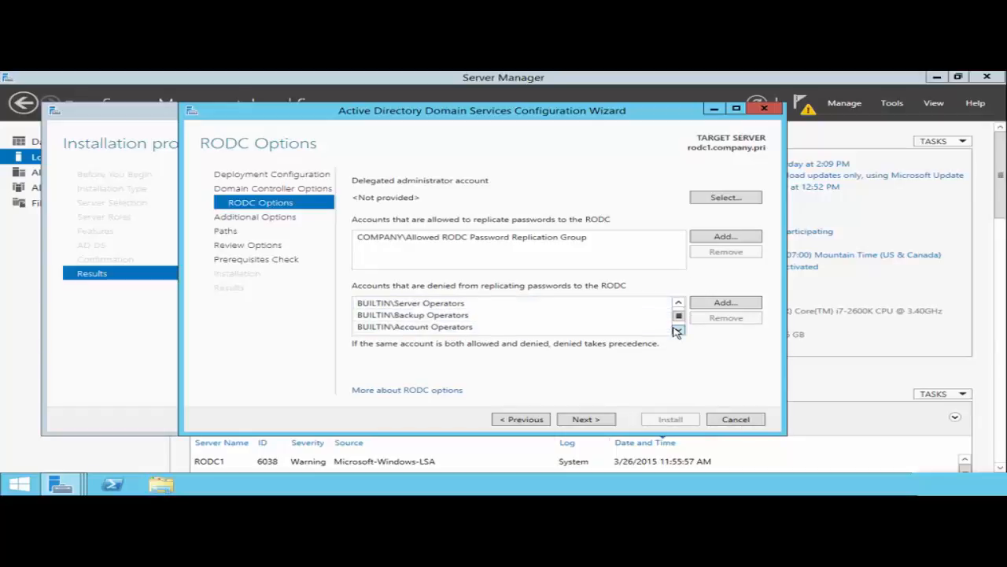
left_click(678, 330)
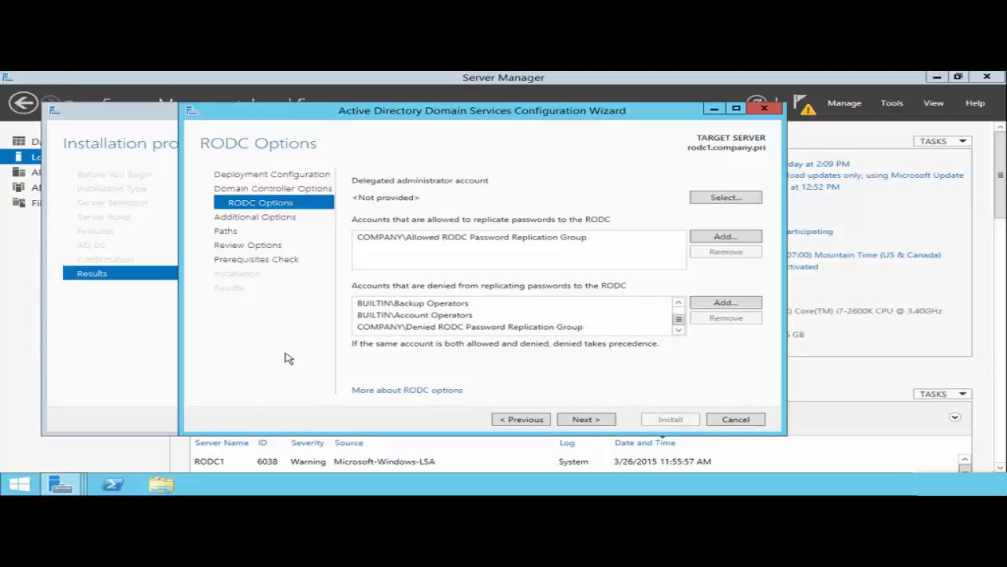
left_click(501, 327)
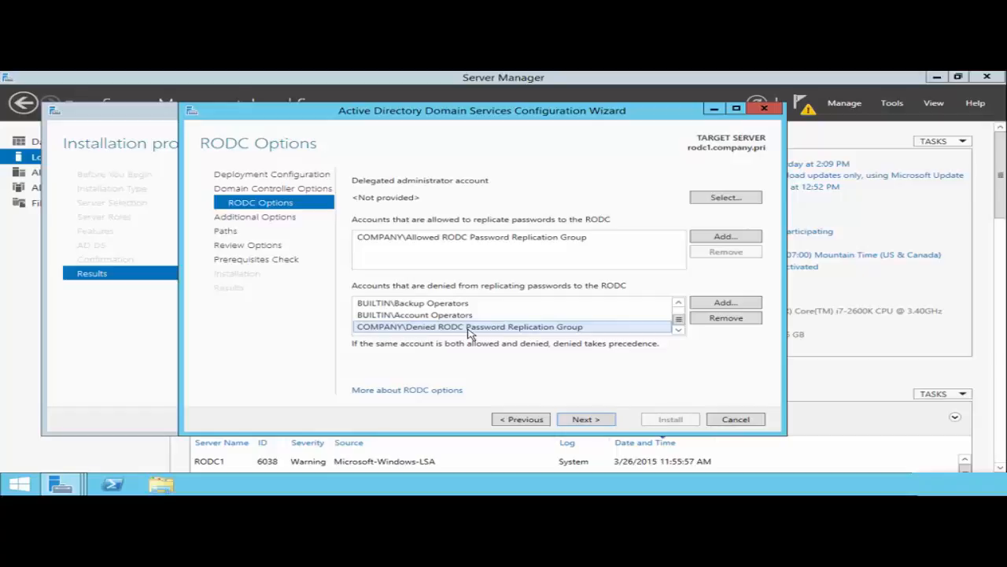
left_click(586, 419)
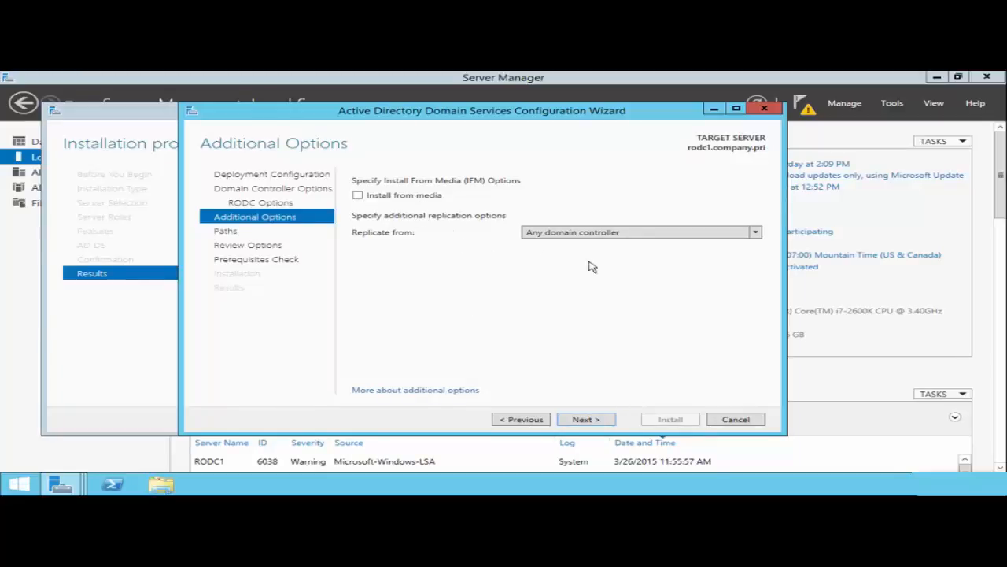
- Accept replication from any DC and the default database, log and SYSVOL paths, then install the RODC
left_click(583, 419)
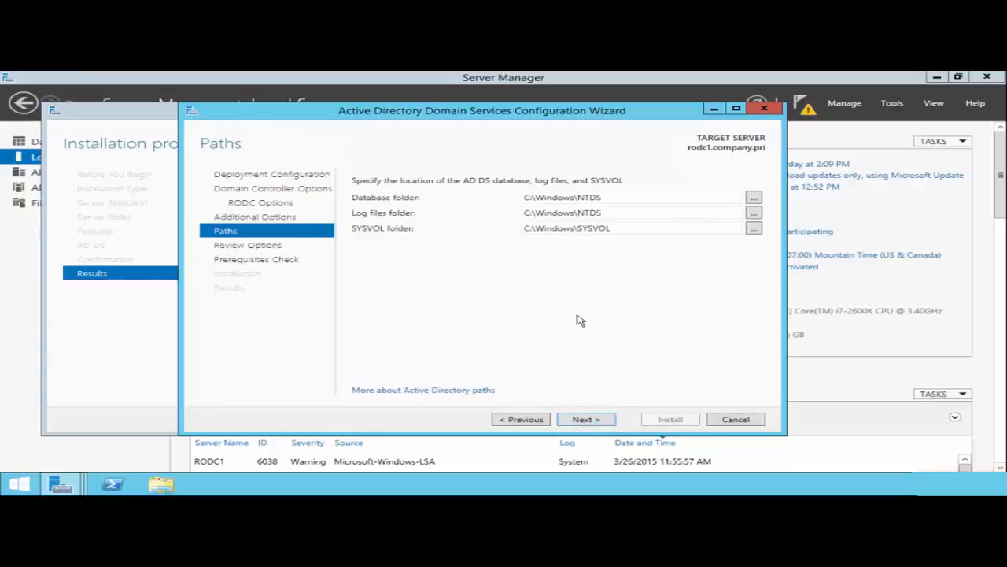
left_click(577, 420)
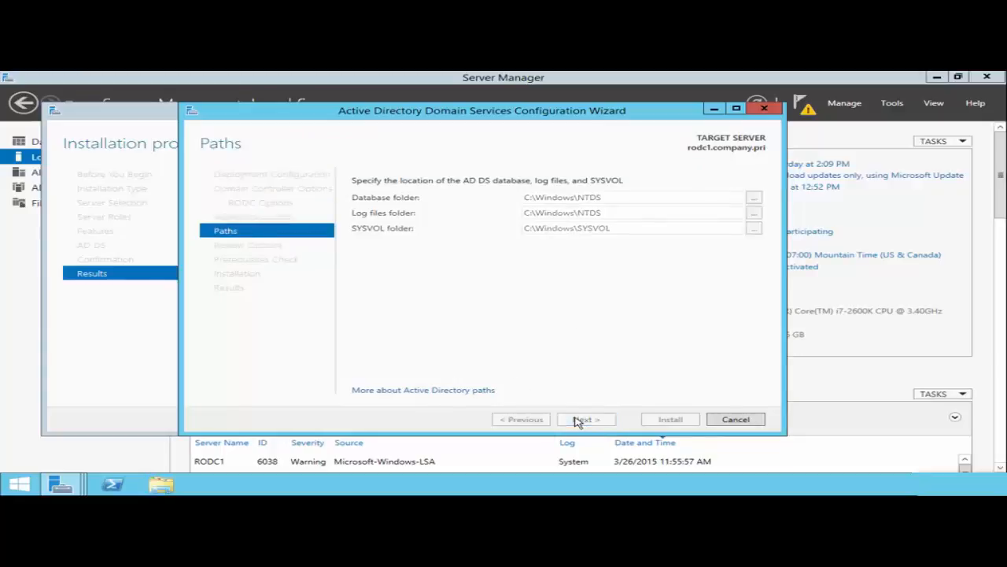
left_click(584, 420)
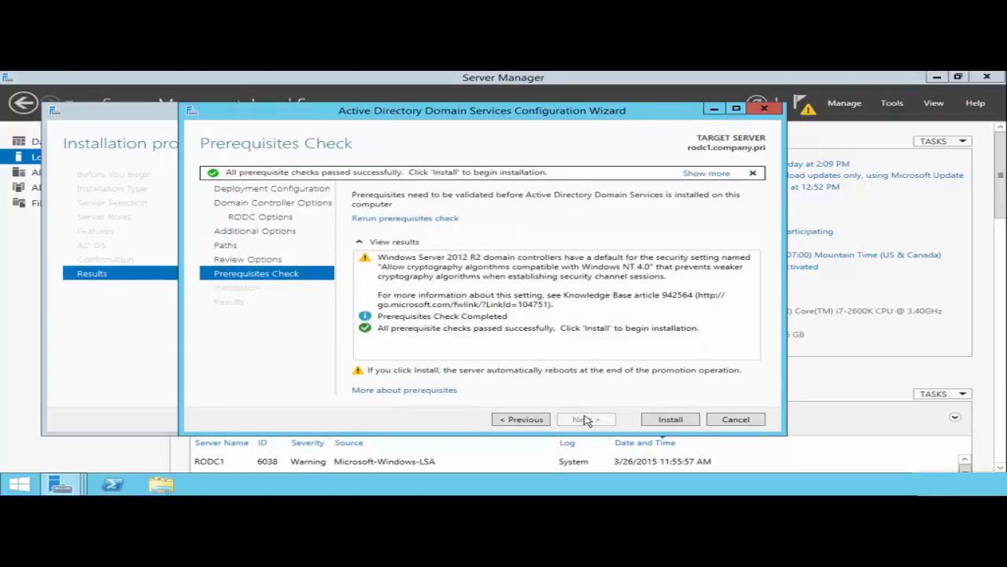
left_click(662, 421)
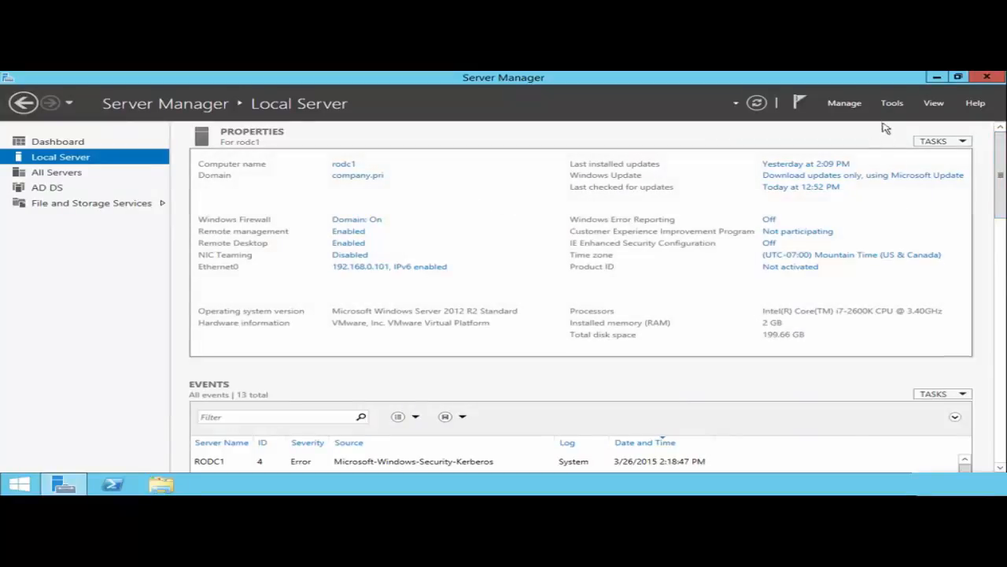
- Open Active Directory Users and Computers maximized and select RODC1 under Domain Controllers
left_click(894, 103)
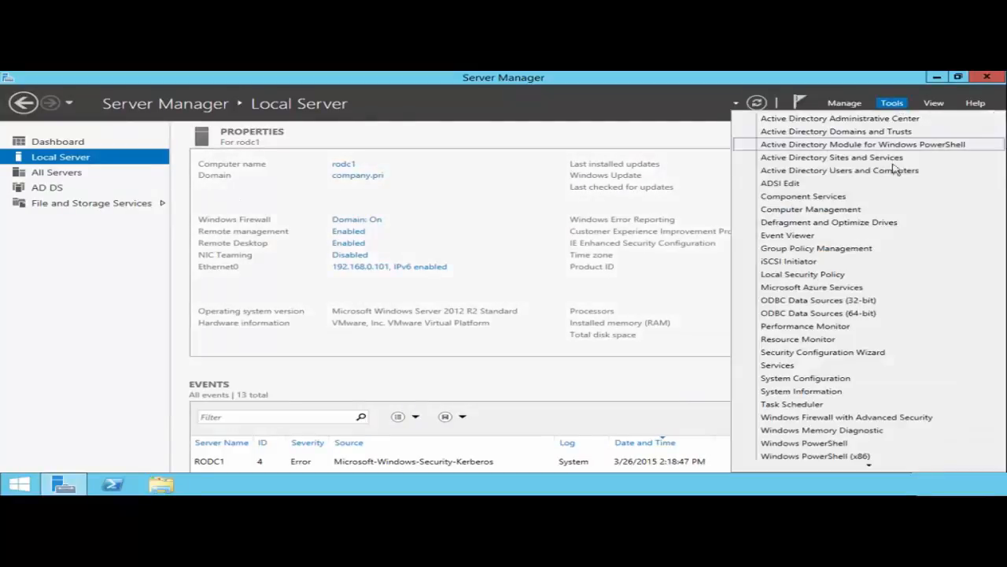
left_click(868, 173)
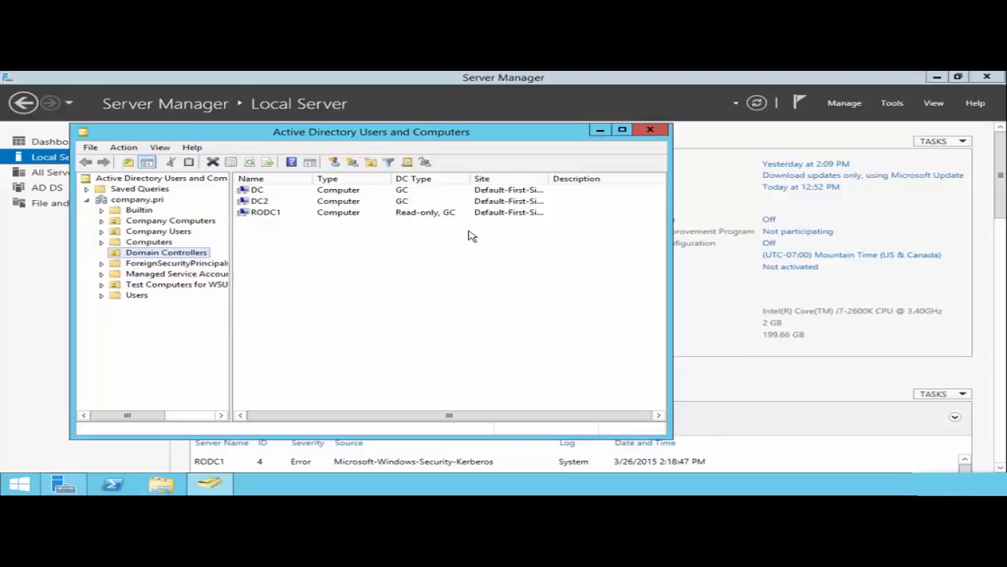
double_click(497, 138)
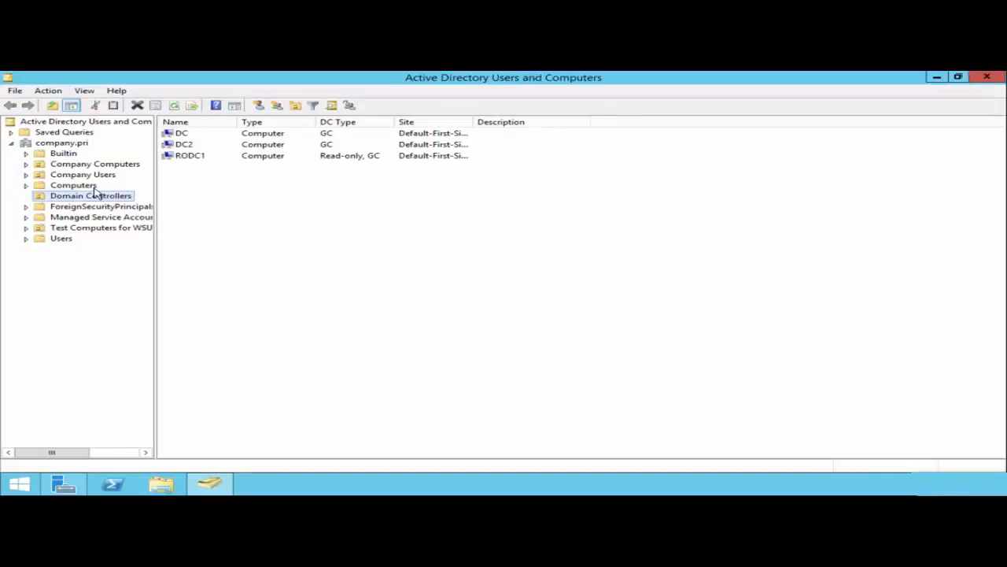
left_click(189, 156)
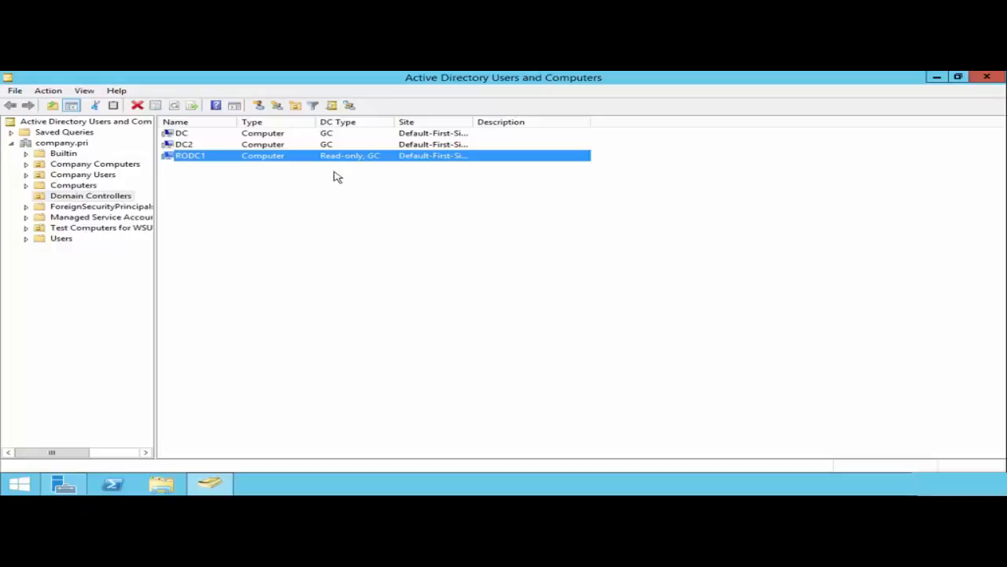
- Open RODC1's Password Replication Policy and inspect the Allowed RODC Password Replication Group entry
right_click(264, 156)
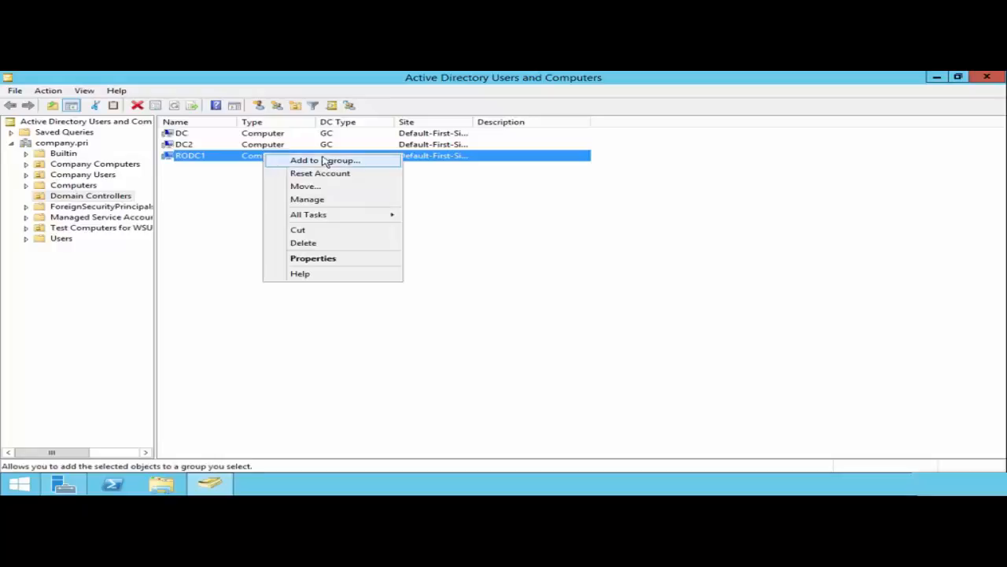
left_click(316, 260)
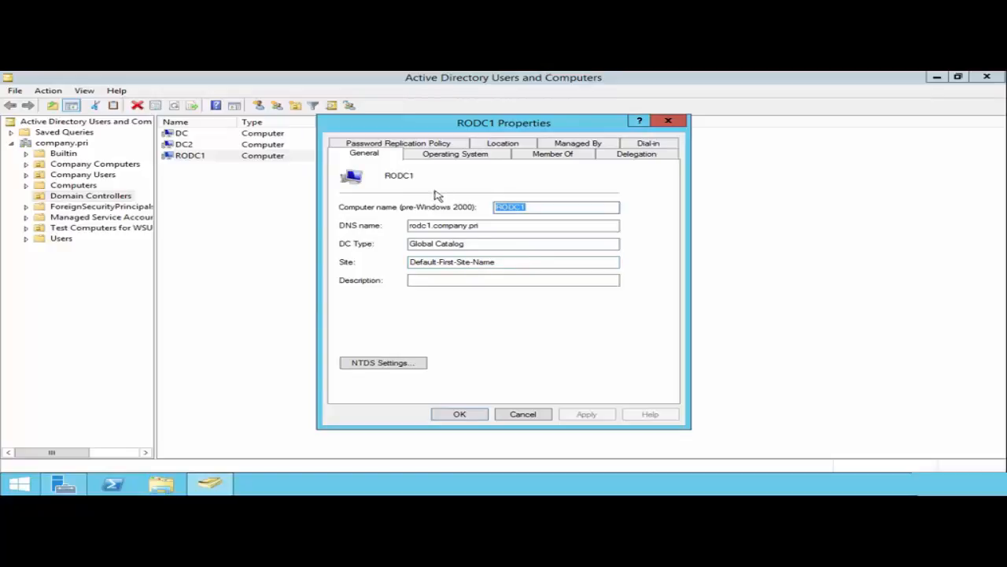
left_click(429, 144)
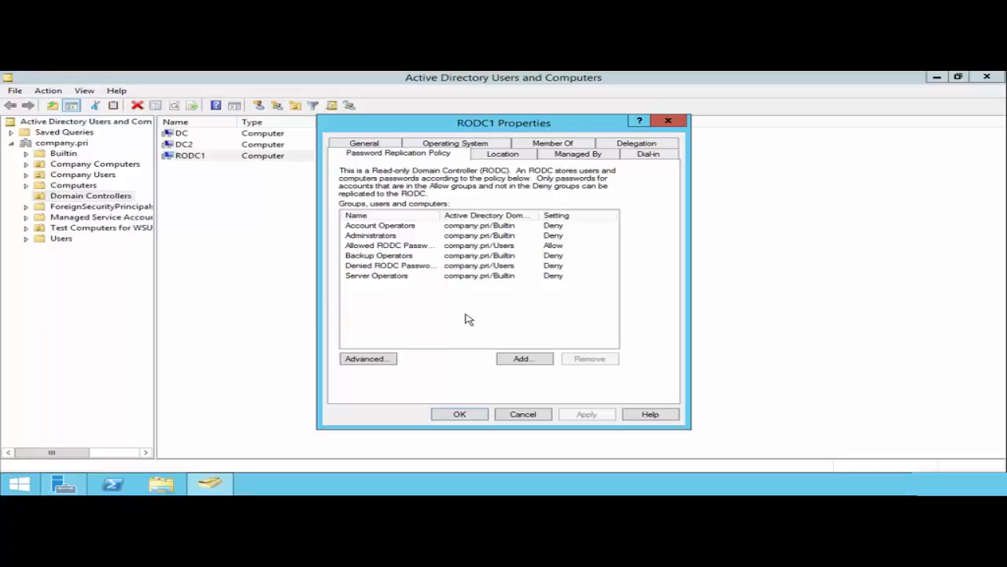
left_click(401, 247)
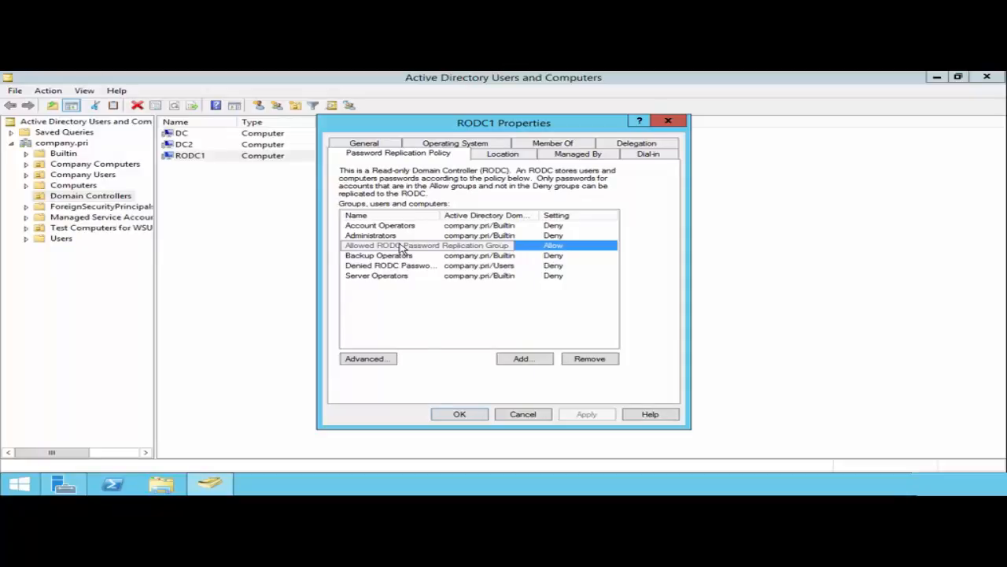
left_click(364, 361)
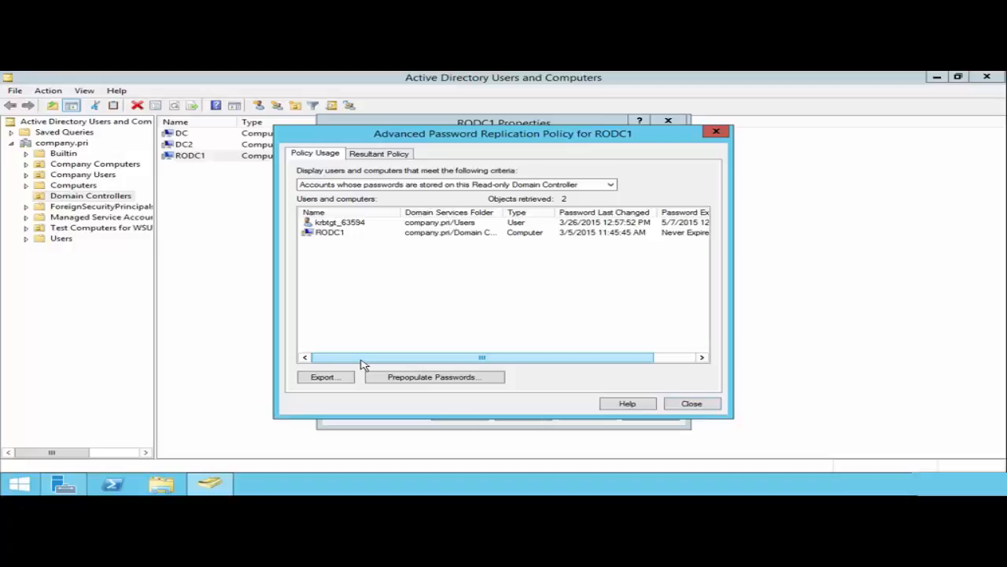
left_click(342, 236)
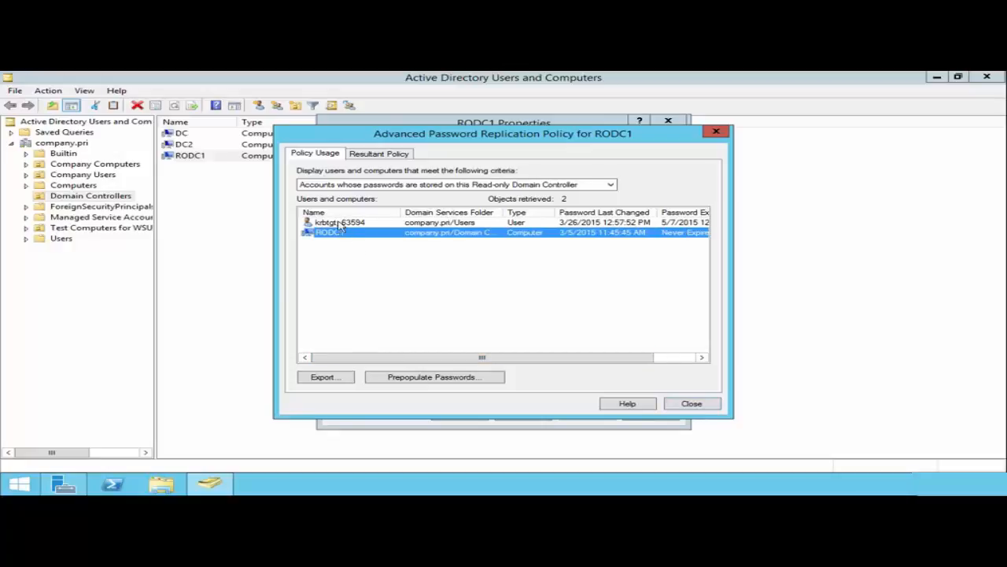
left_click(331, 224)
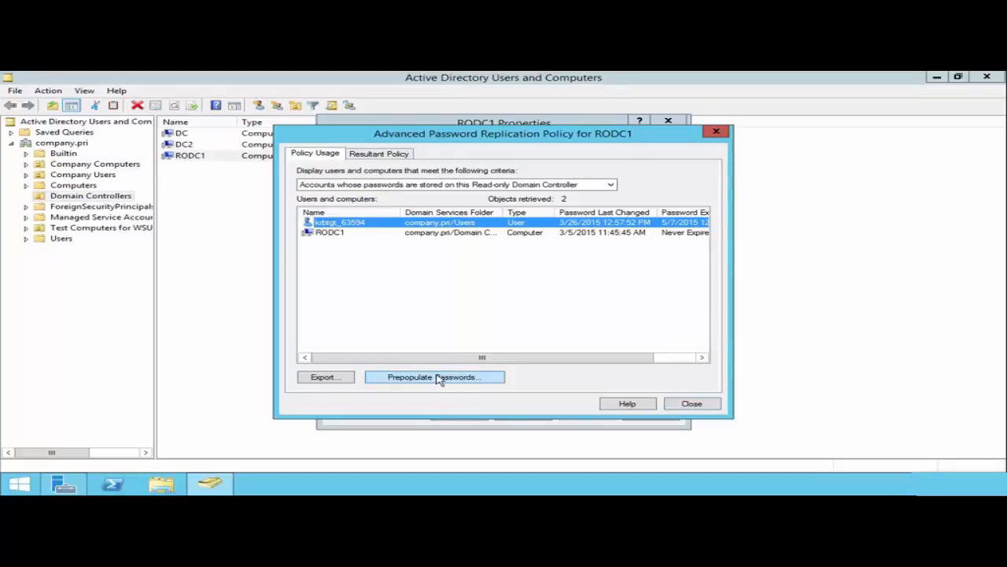
left_click(378, 155)
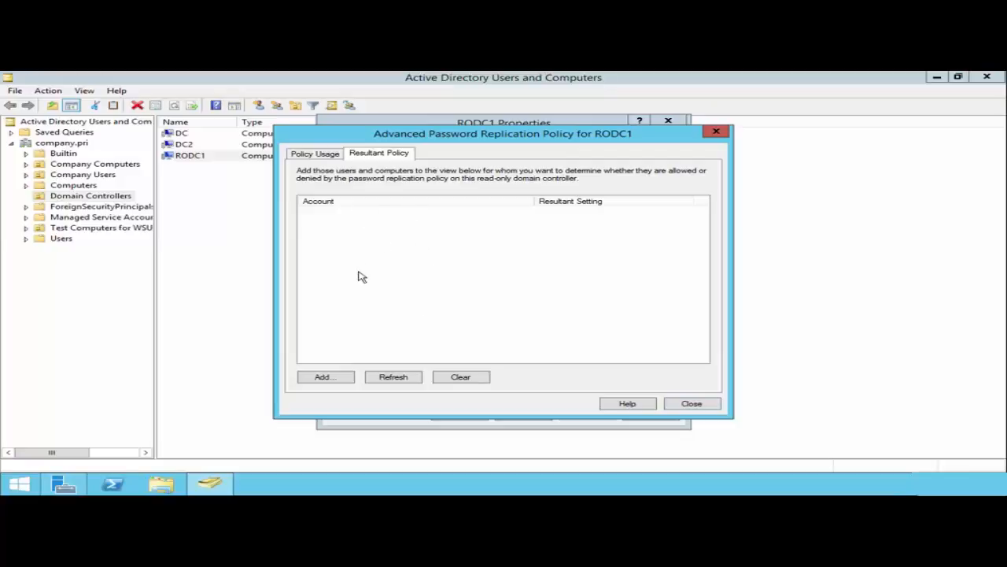
left_click(327, 162)
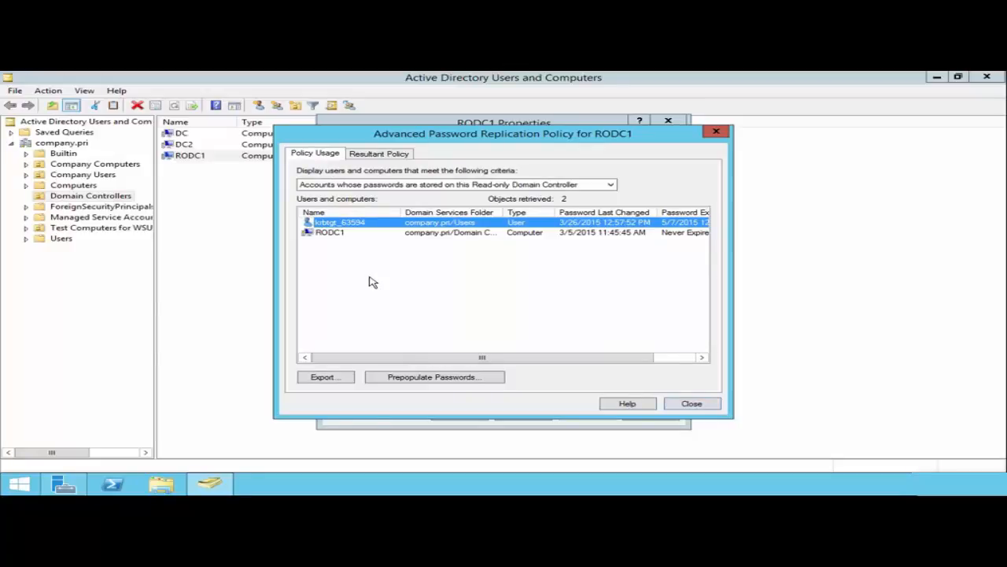
left_click(692, 403)
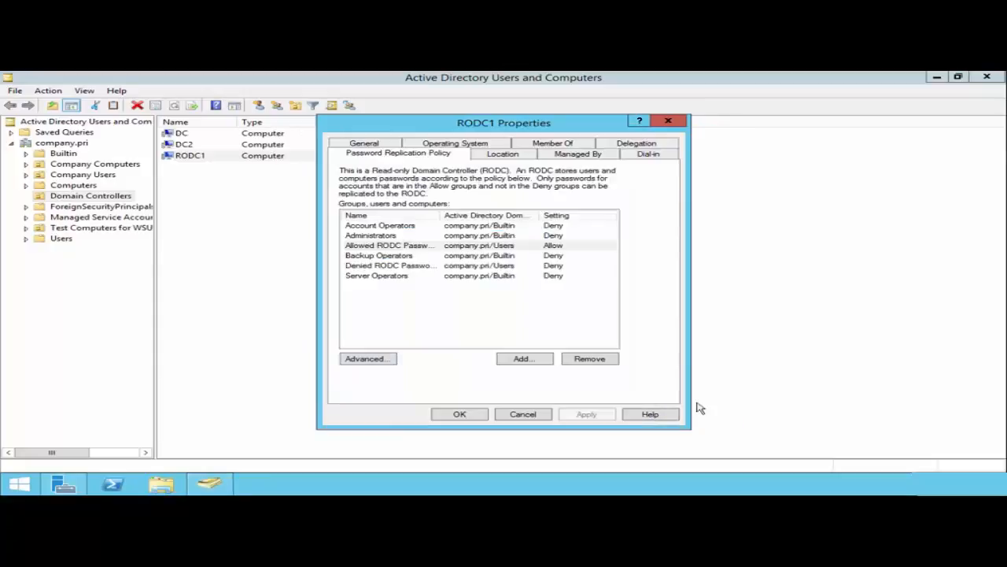
- Set the IT group as RODC1's Managed By delegated administrator
left_click(587, 155)
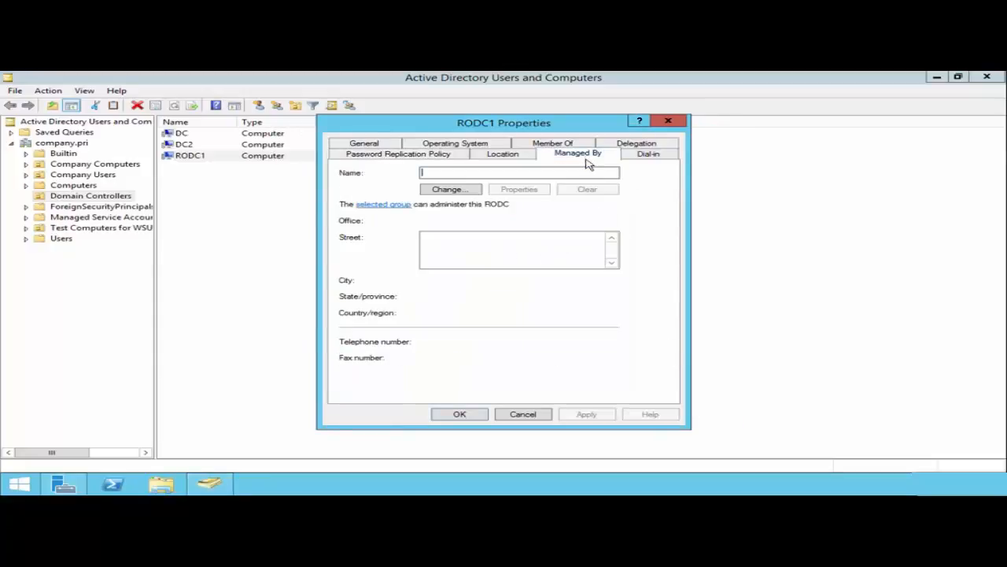
left_click(449, 193)
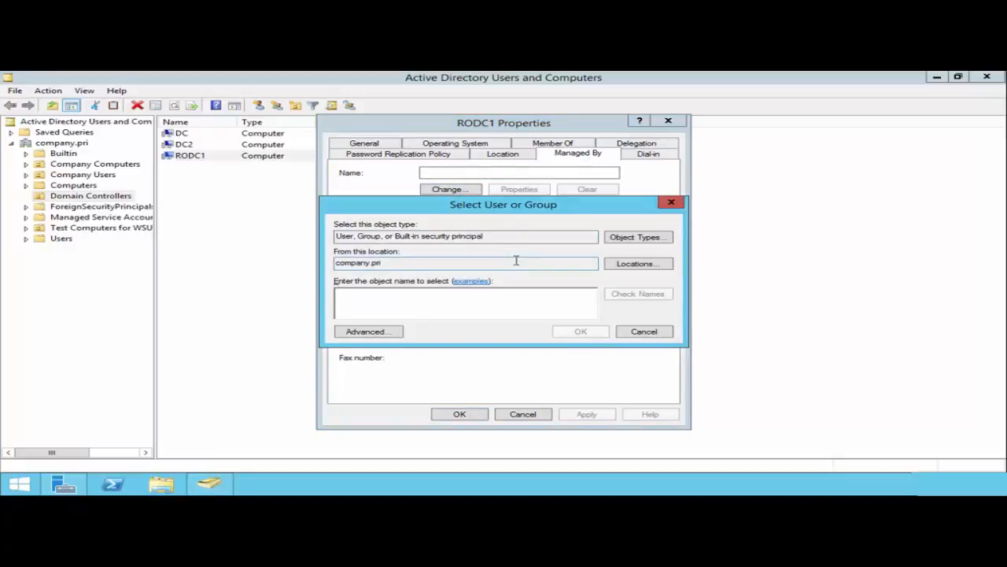
type("t")
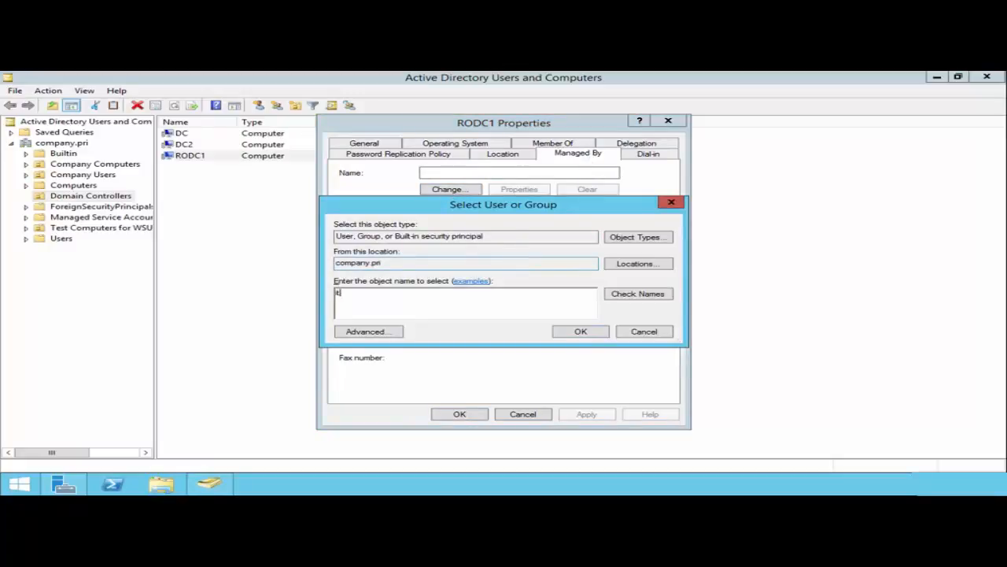
left_click(579, 333)
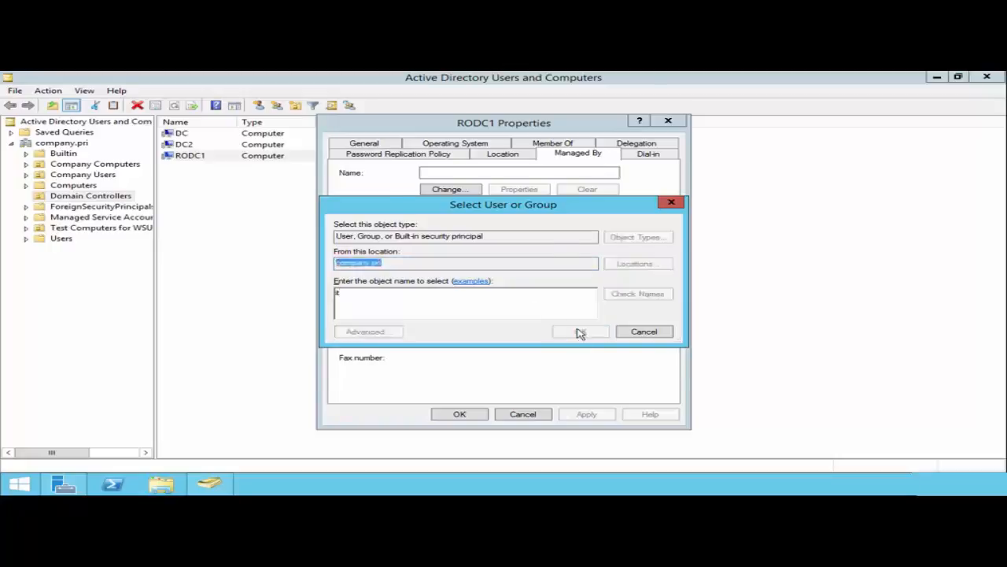
left_click(622, 361)
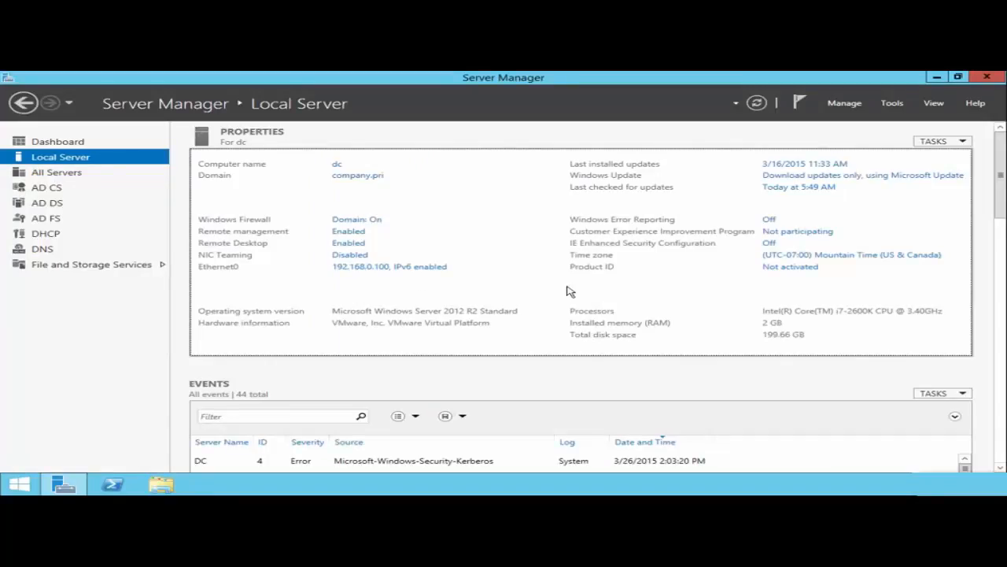
- Launch Windows PowerShell as Administrator and change to the root of drive C
right_click(114, 484)
left_click(104, 385)
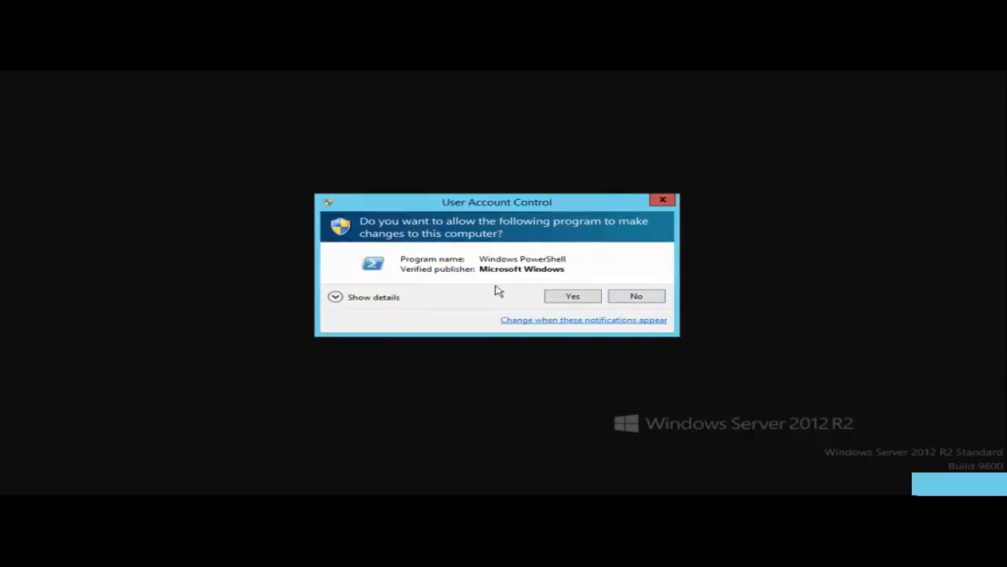
left_click(581, 296)
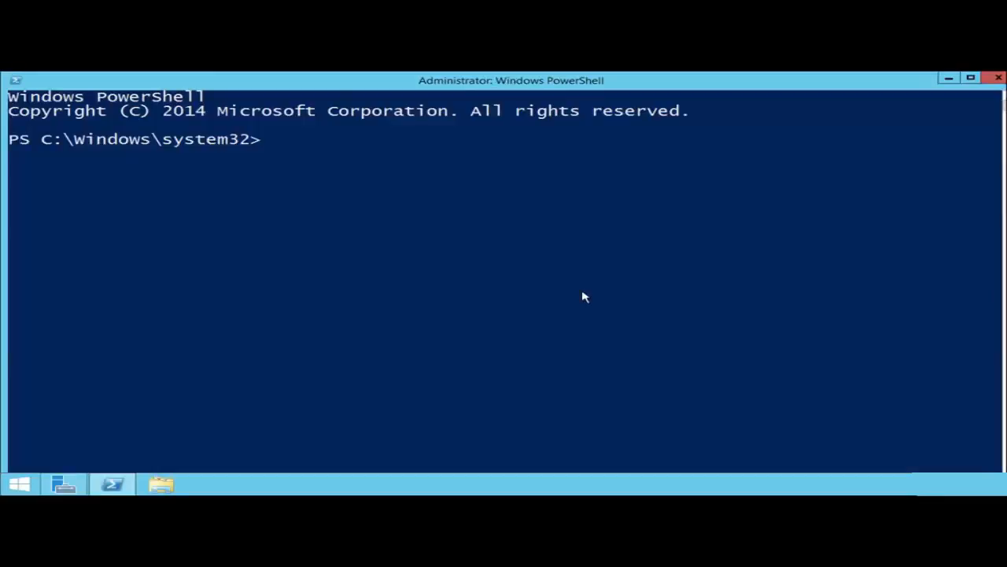
type("cd \\")
key("Return")
key("Return")
key("Return")
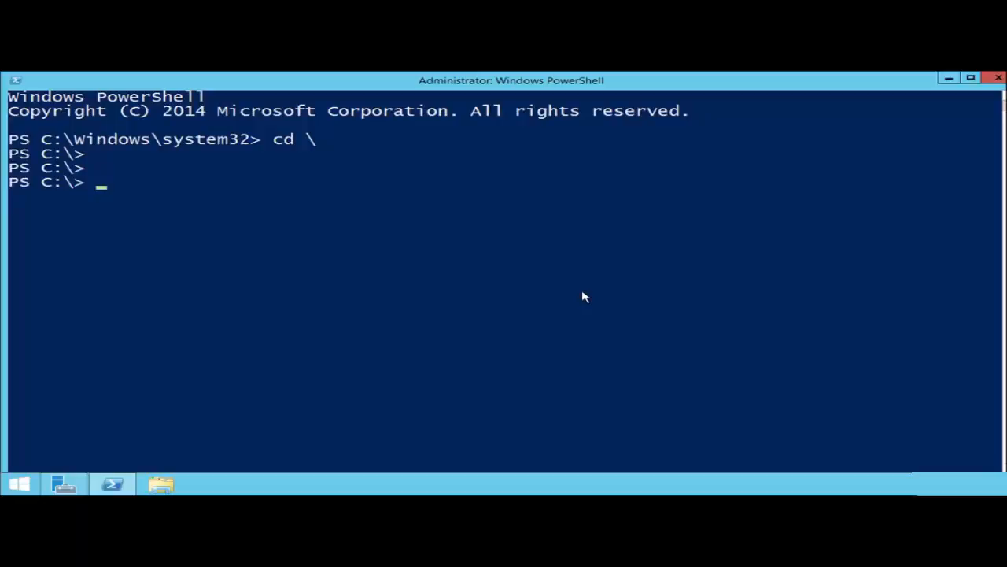
- Show help for the Add-ADDSReadOnlyDomainControllerAccount cmdlet
type("add-adds")
key("Tab")
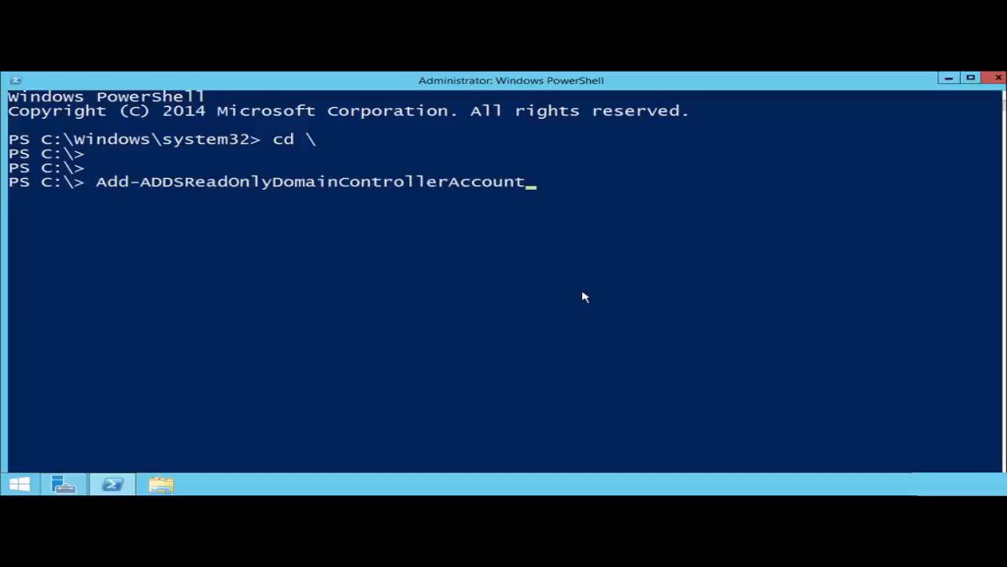
key("Home")
type("help")
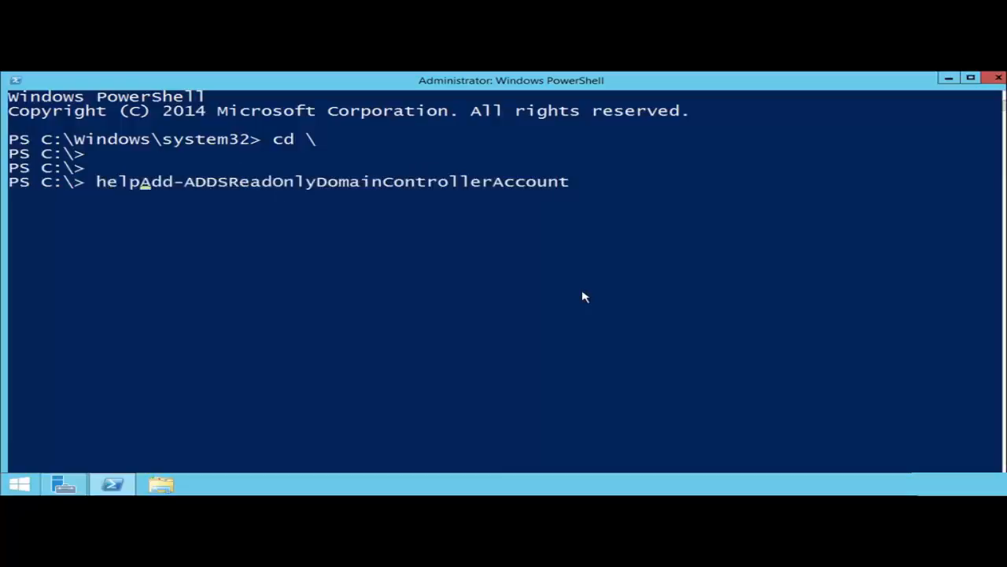
key("Return")
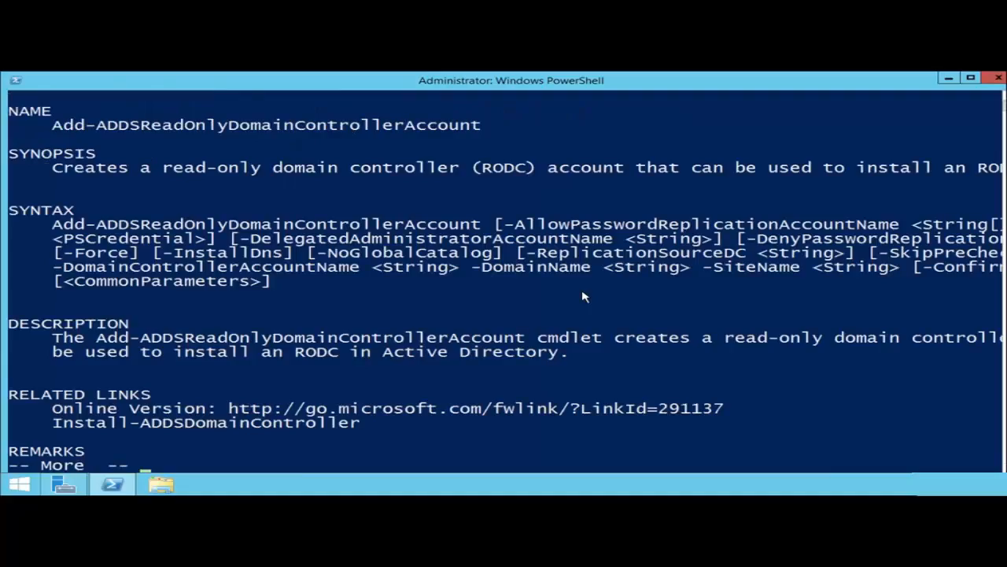